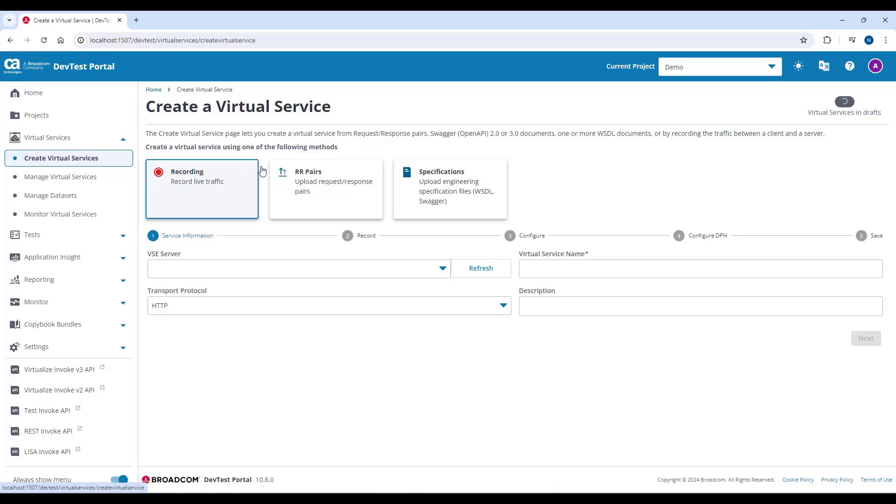
Set up an RR Pairs virtual service named Bank on the VSE server, with description "Bank from RR Pairs" and the HTTP transport protocol.
left_click(305, 181)
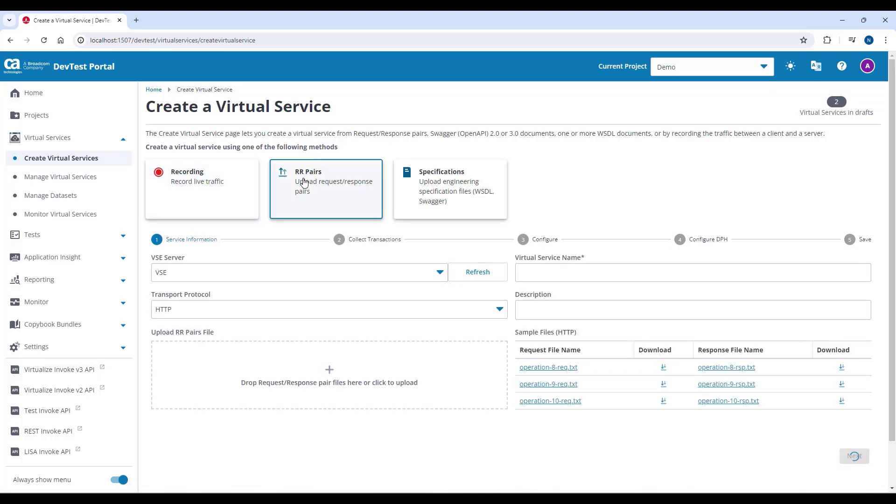
left_click(332, 274)
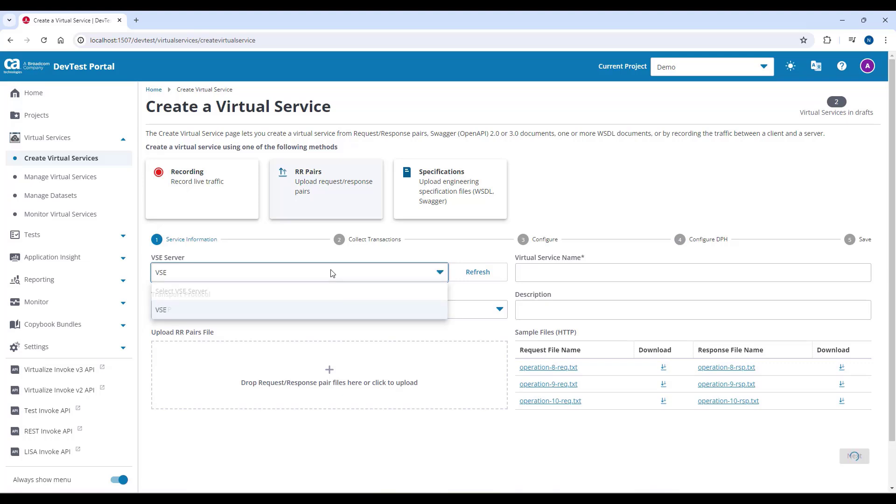
left_click(331, 274)
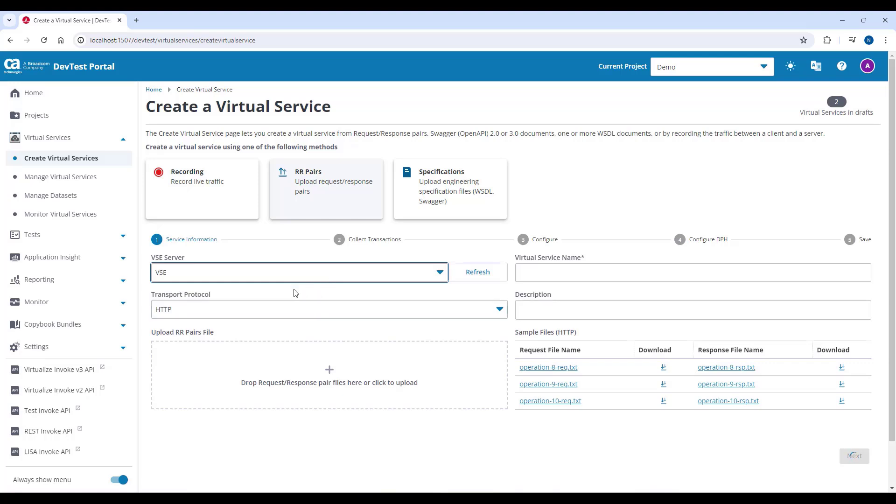
left_click(528, 273)
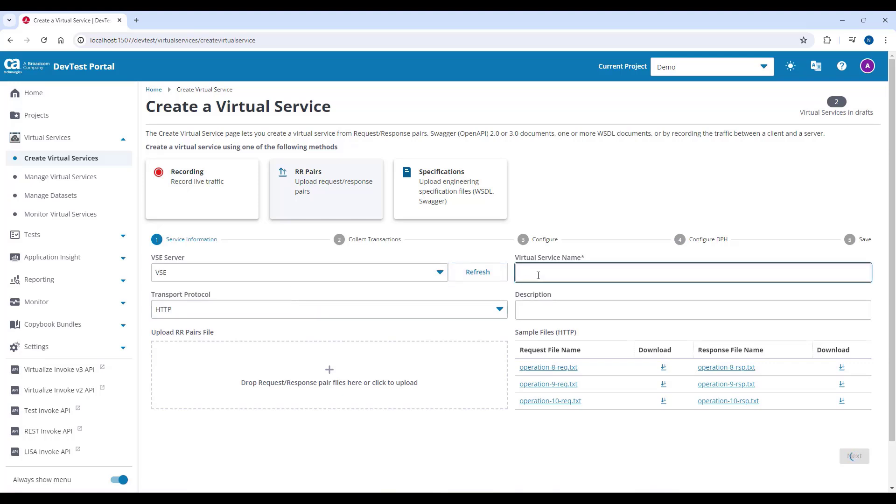
type("Bank")
left_click(534, 315)
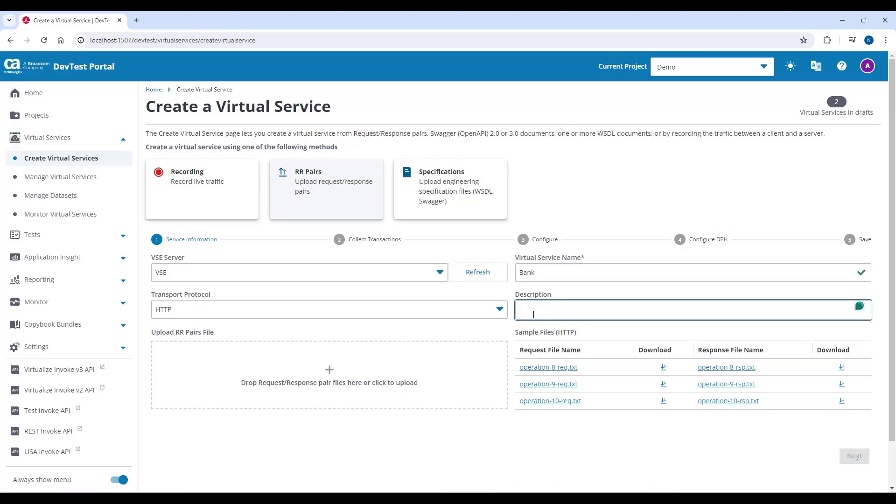
type("Bank from RR Pairs")
left_click(413, 320)
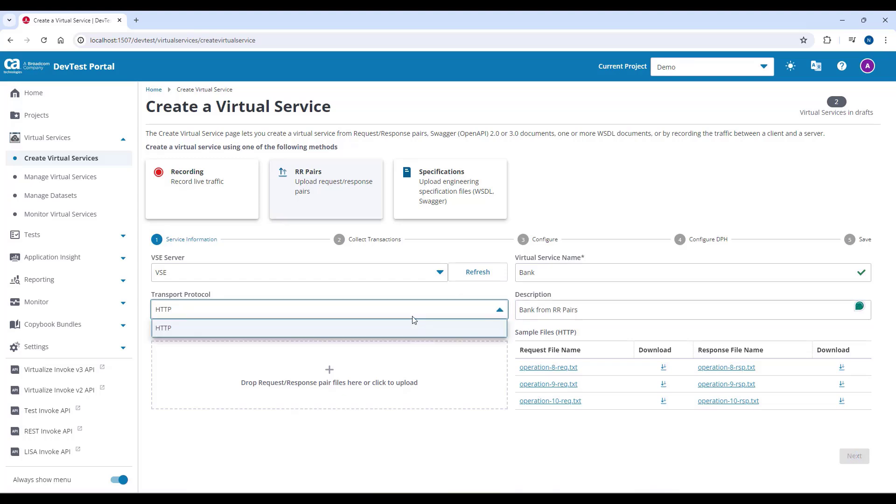
left_click(411, 328)
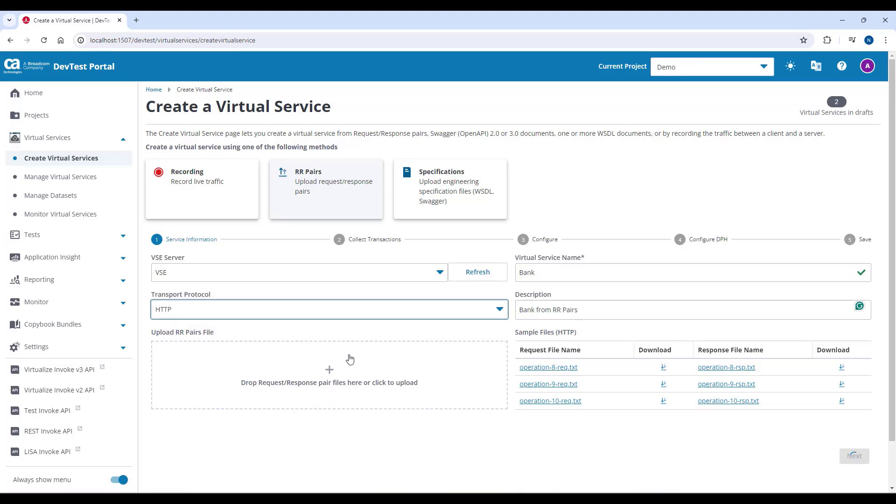
Upload the request and response files for operation-8, operation-9 and operation-10, and proceed to collecting transactions.
left_click(328, 376)
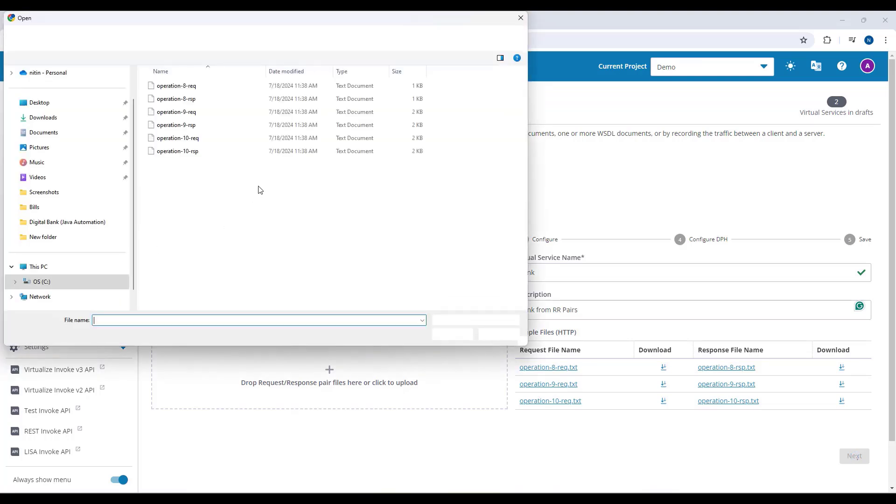
left_click_drag(223, 174, 184, 80)
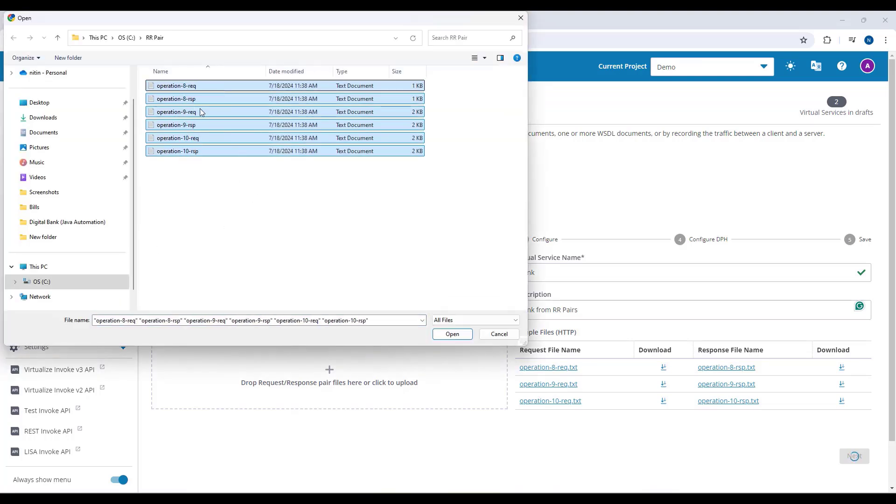
left_click(448, 334)
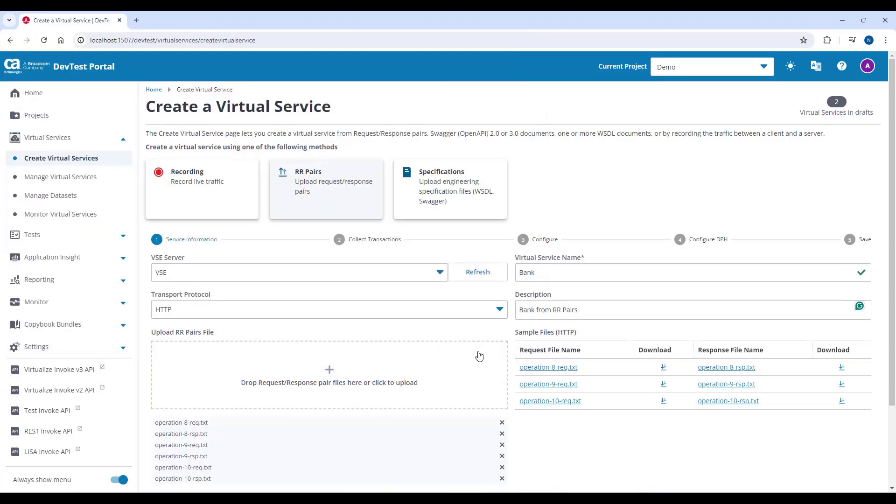
scroll(588, 419, "down", 2)
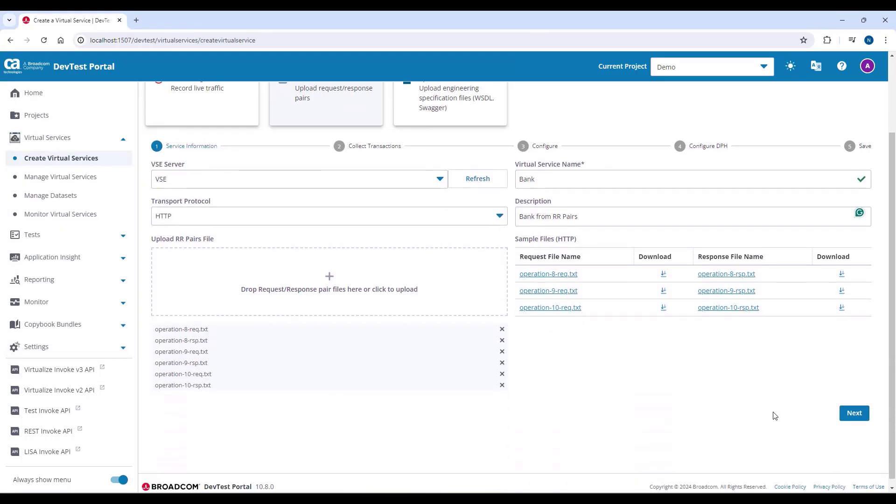
left_click(847, 414)
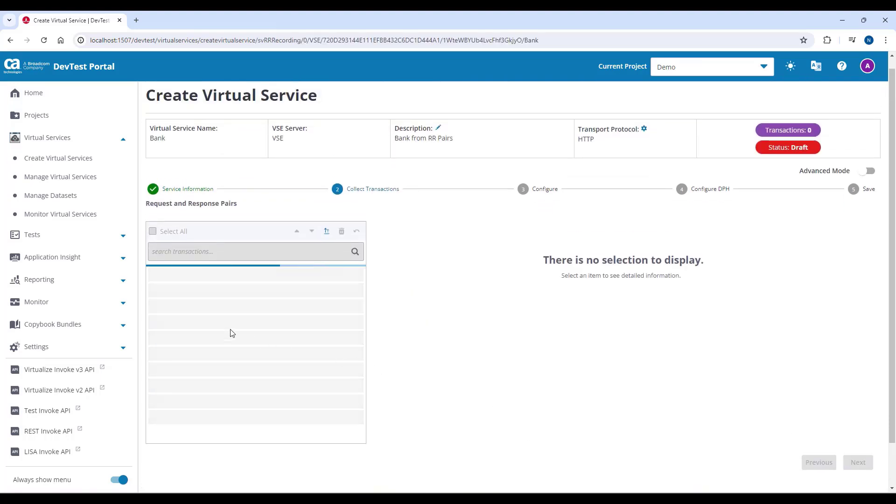
Examine the request and response contents of operation-8 and operation-9, and look briefly at the advanced mode view.
left_click(220, 293)
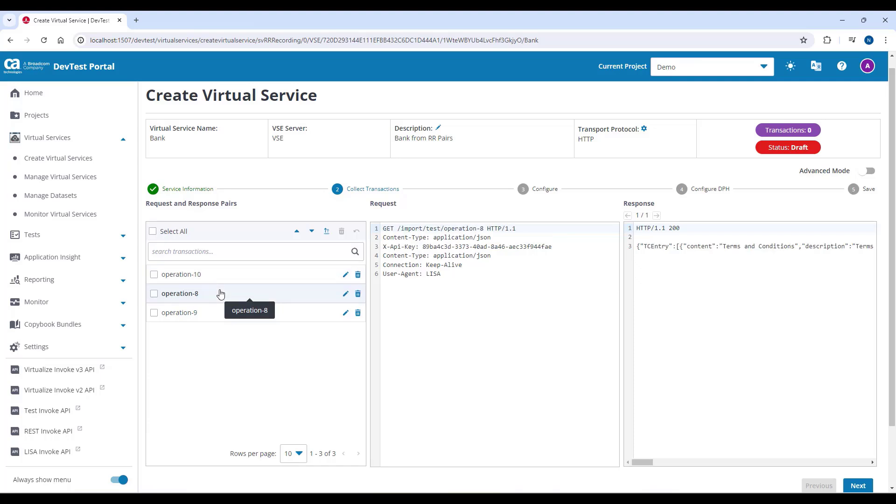
left_click(216, 317)
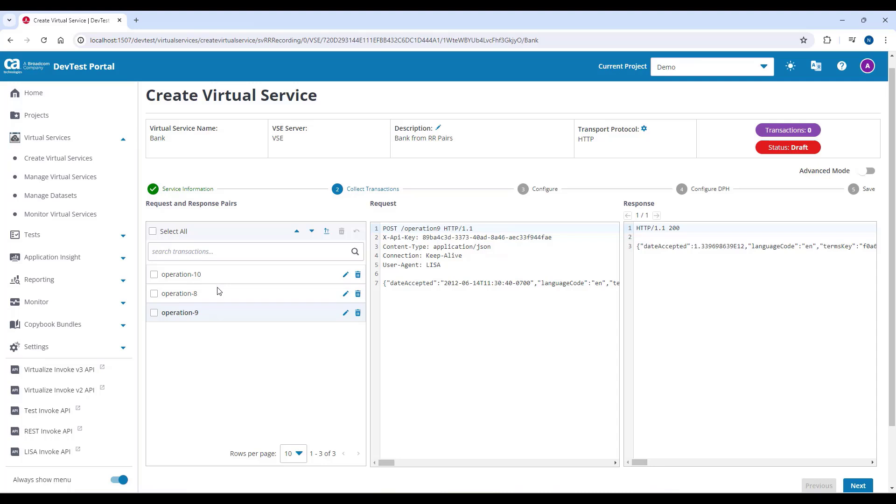
left_click(218, 293)
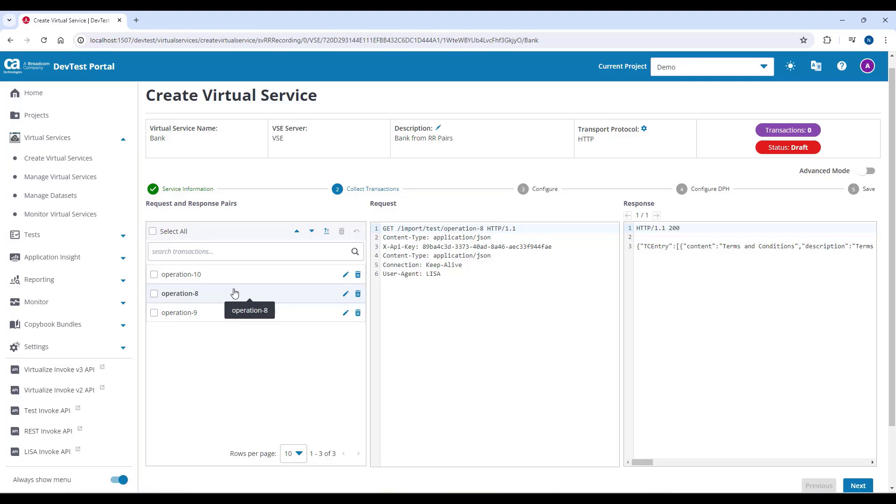
left_click(236, 251)
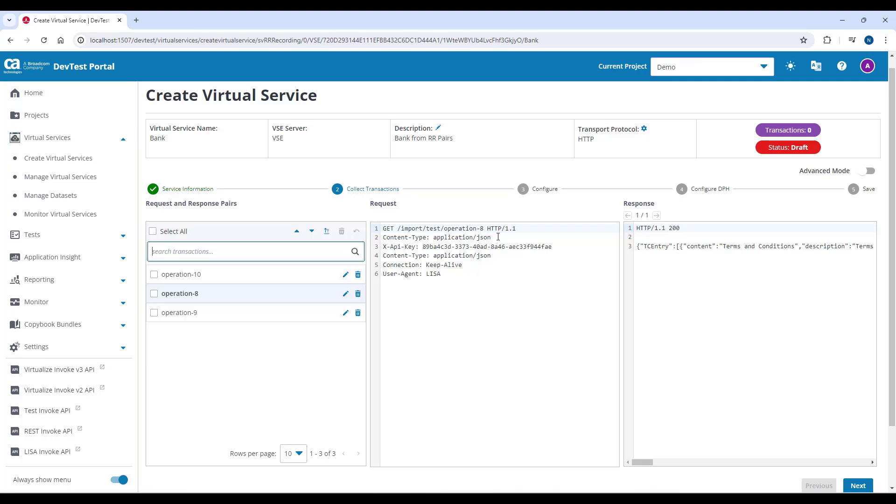
left_click(870, 172)
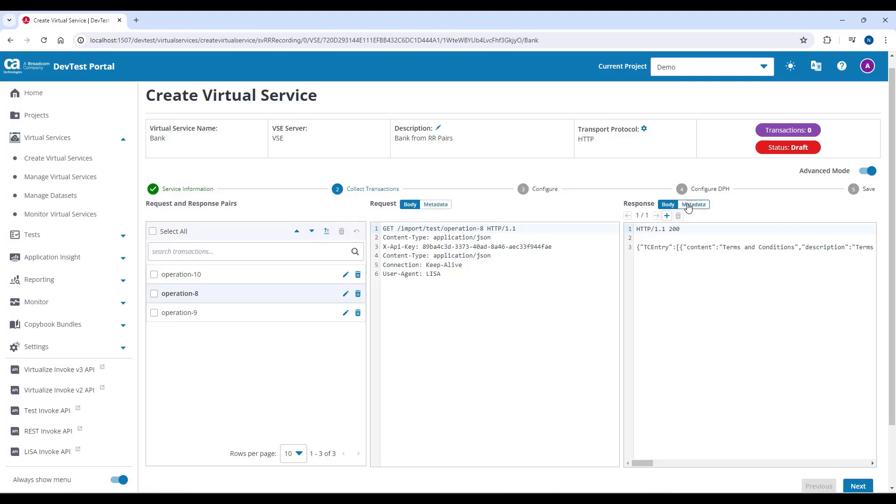
left_click(866, 171)
Add REST Data Protocol to the selected request data protocols in the Configure stage and proceed to the DPH configuration.
left_click(857, 485)
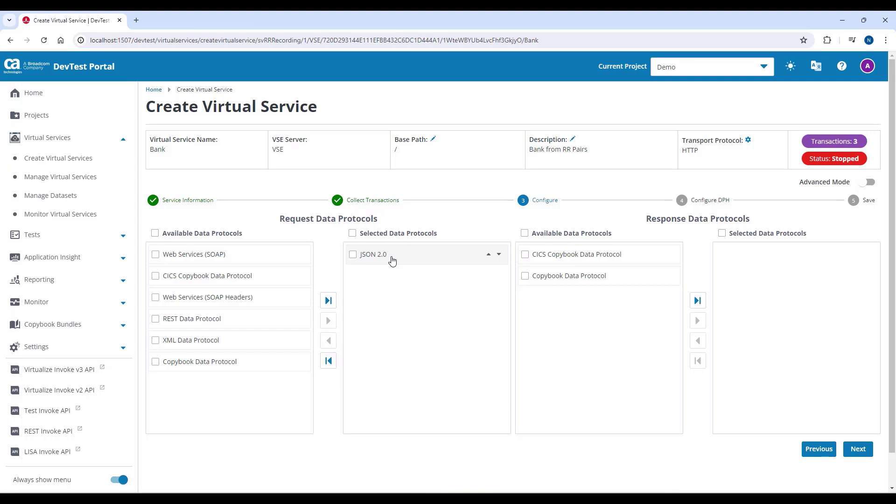
left_click(156, 319)
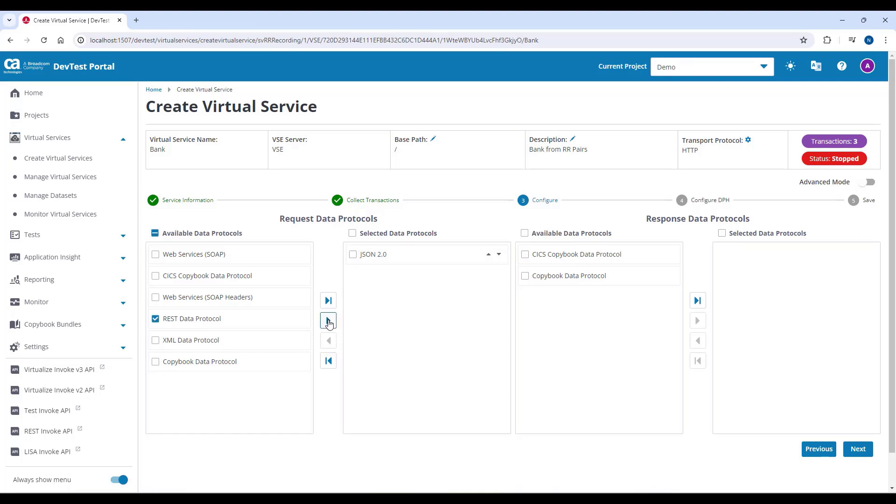
left_click(329, 321)
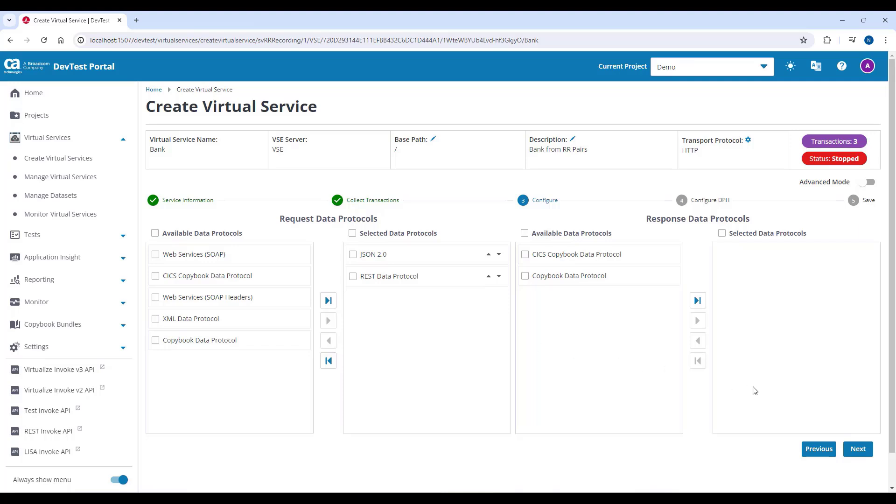
left_click(855, 448)
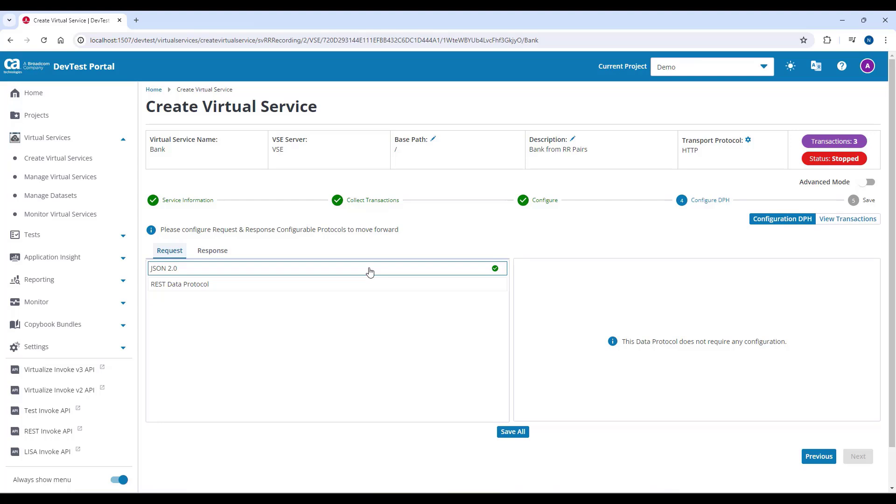
Review the URI rules of the REST Data Protocol, save all protocol configurations and proceed to the final Save stage.
left_click(343, 288)
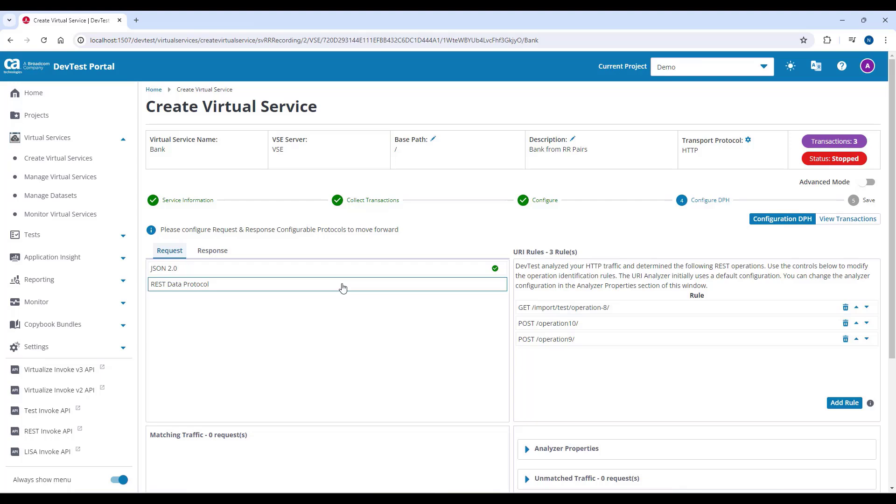
scroll(603, 354, "down", 2)
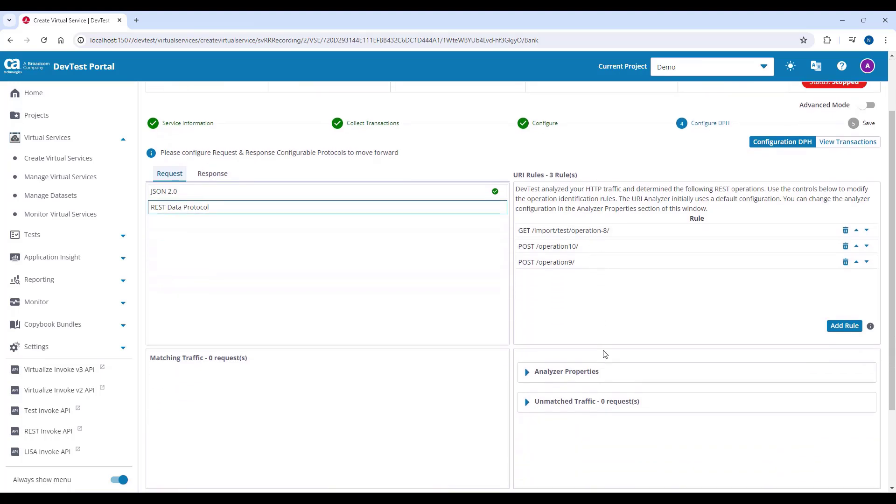
scroll(604, 354, "down", 1)
scroll(609, 359, "down", 1)
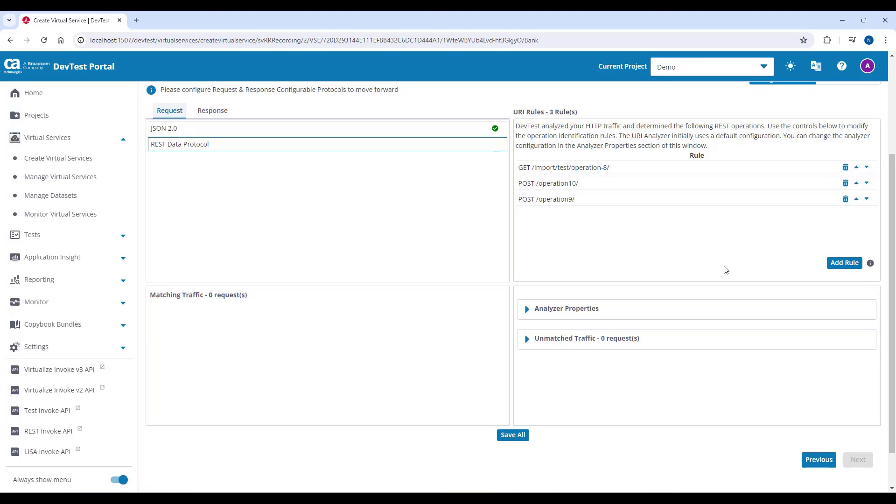
scroll(724, 268, "down", 1)
left_click(510, 388)
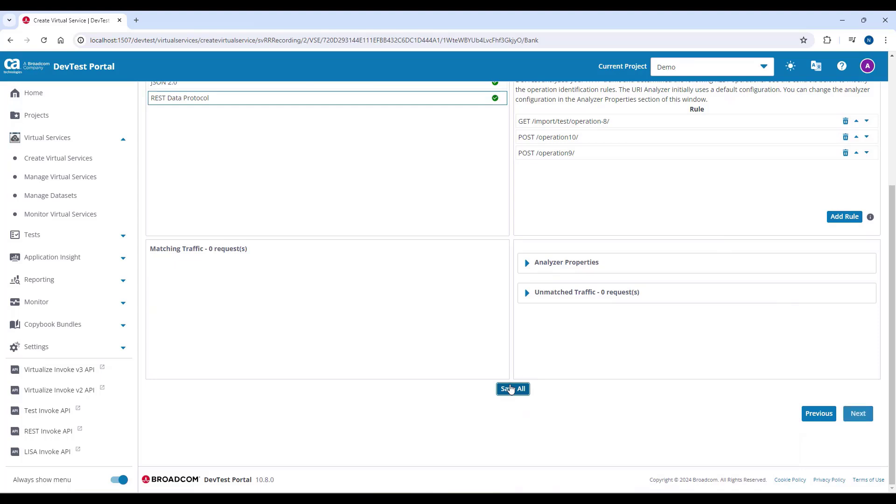
left_click(857, 414)
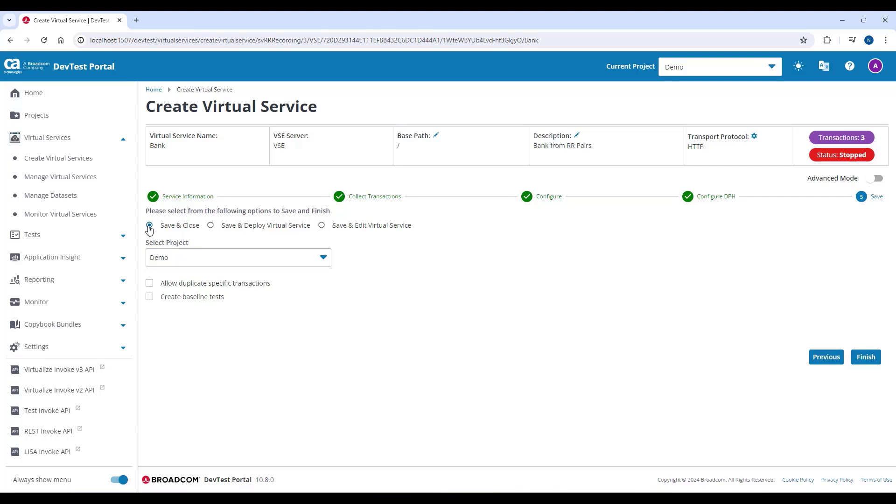
Save and close the service in the Demo project, allowing duplicate specific transactions and creating baseline tests, with advanced mode on.
left_click(228, 263)
left_click(228, 263)
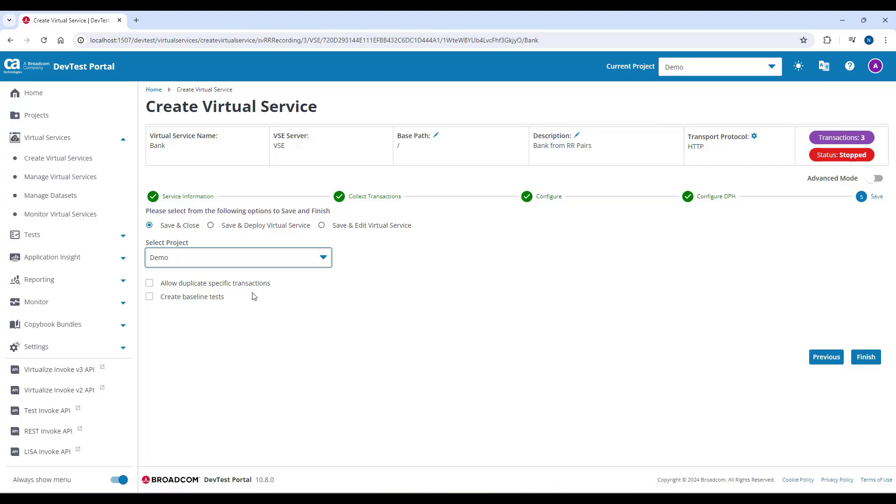
left_click(150, 286)
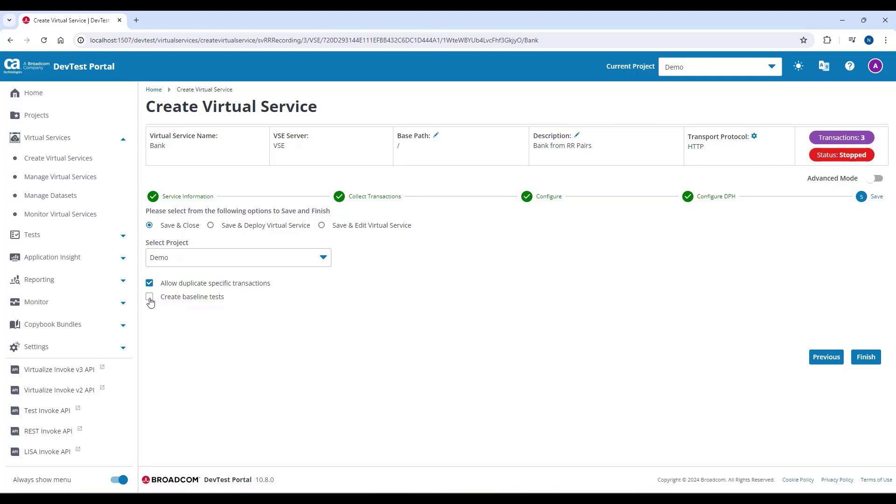
left_click(151, 302)
left_click(877, 178)
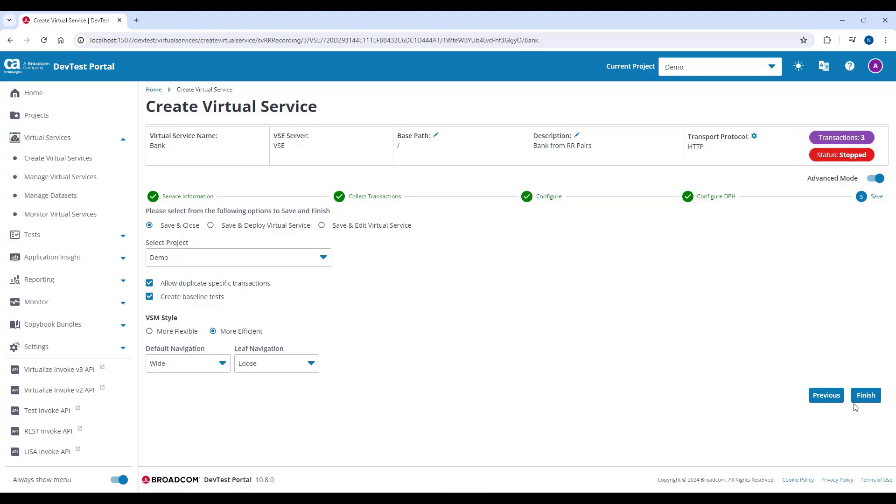
left_click(867, 395)
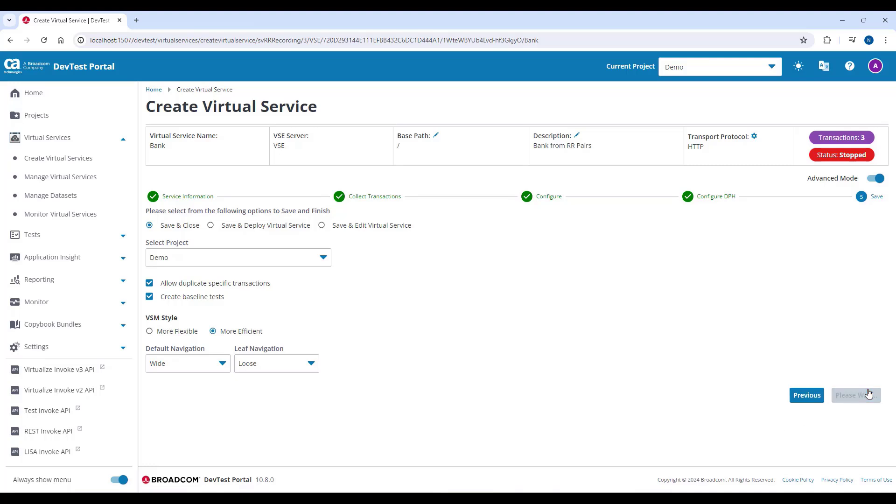
Check the actions available for the Bank service among the managed virtual services and open it for editing.
left_click(75, 179)
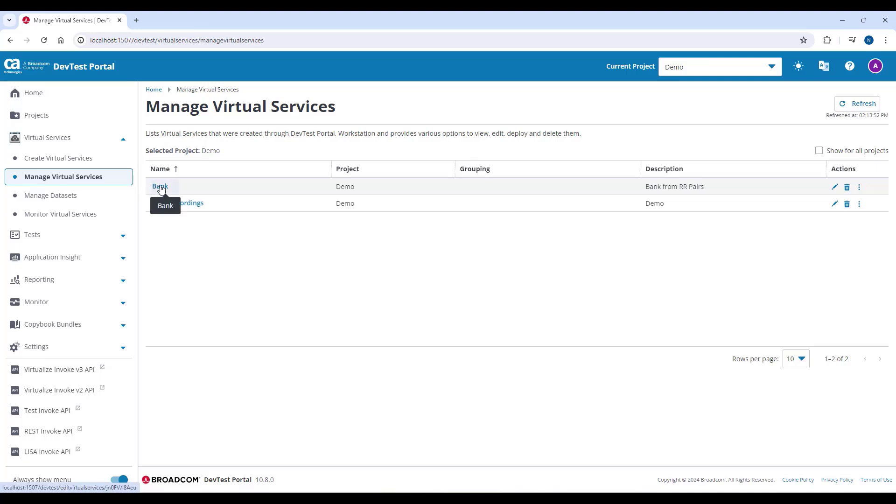
left_click(860, 189)
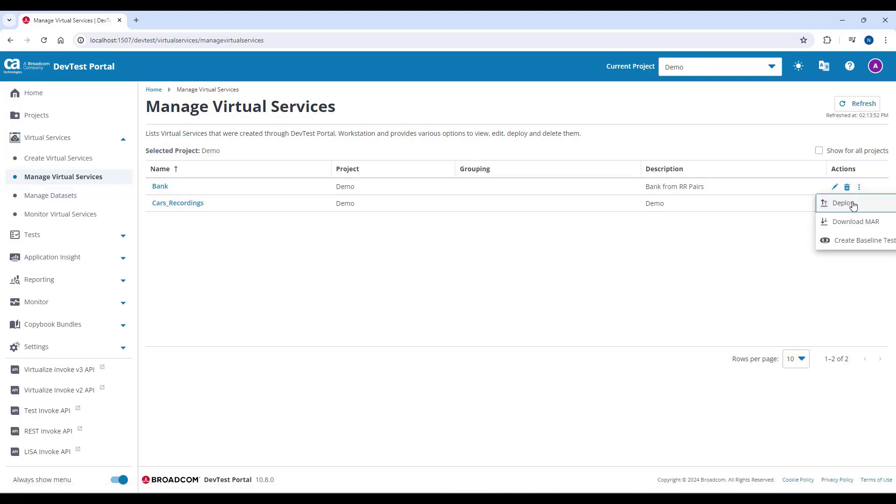
left_click(160, 190)
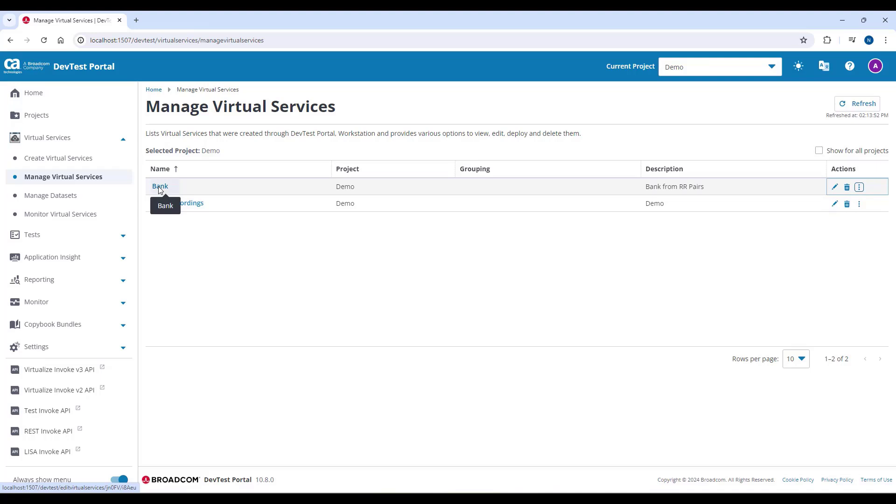
left_click(159, 188)
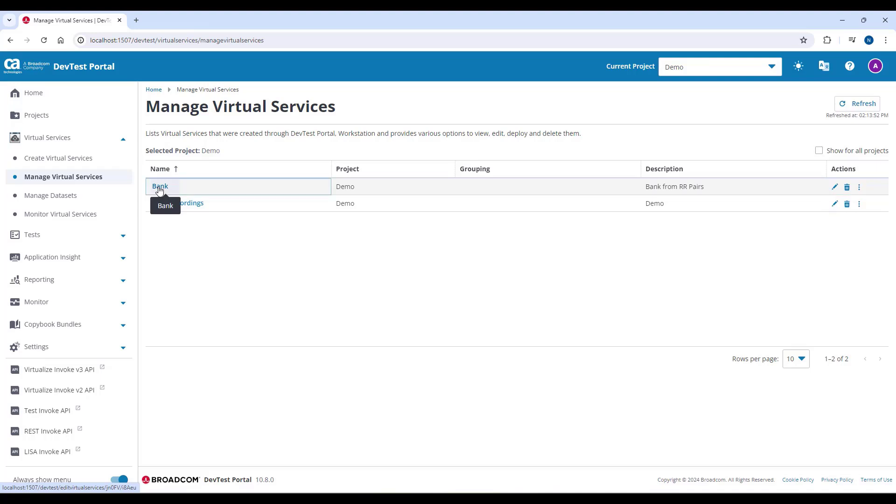
left_click(160, 189)
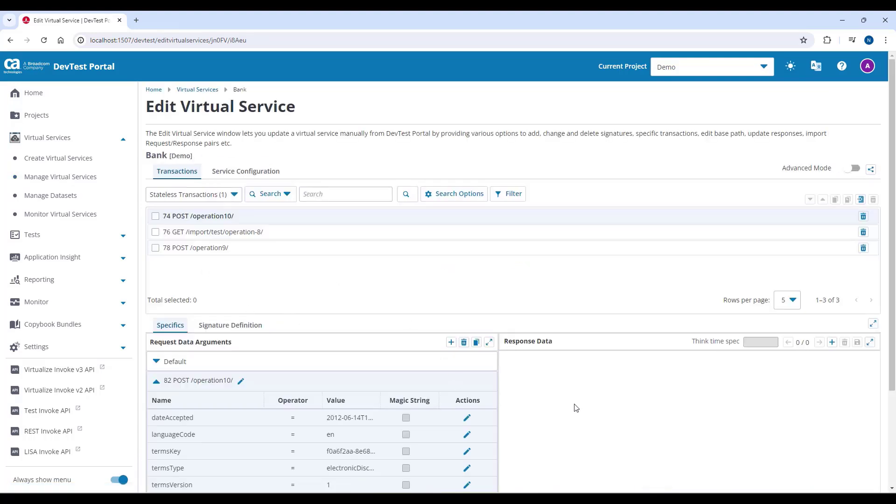
Turn on advanced mode for the Bank service and review the request attributes and metadata of the POST /operation10/ transaction.
scroll(576, 407, "down", 1)
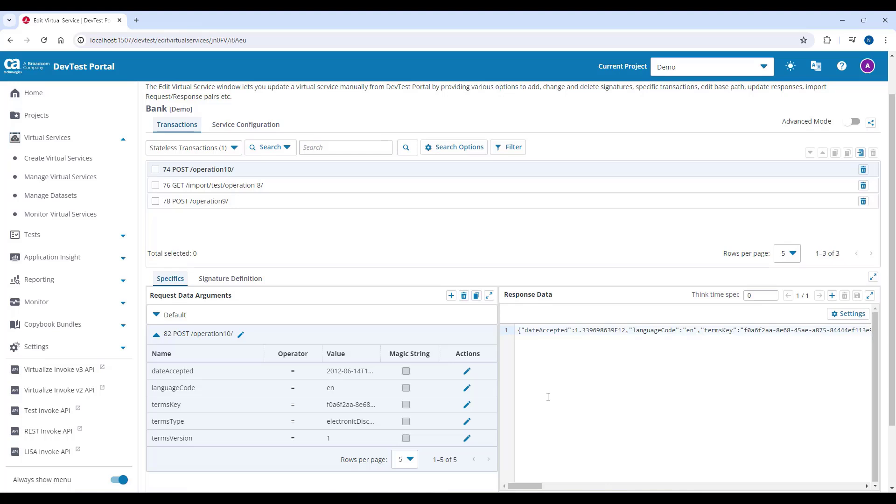
left_click(853, 122)
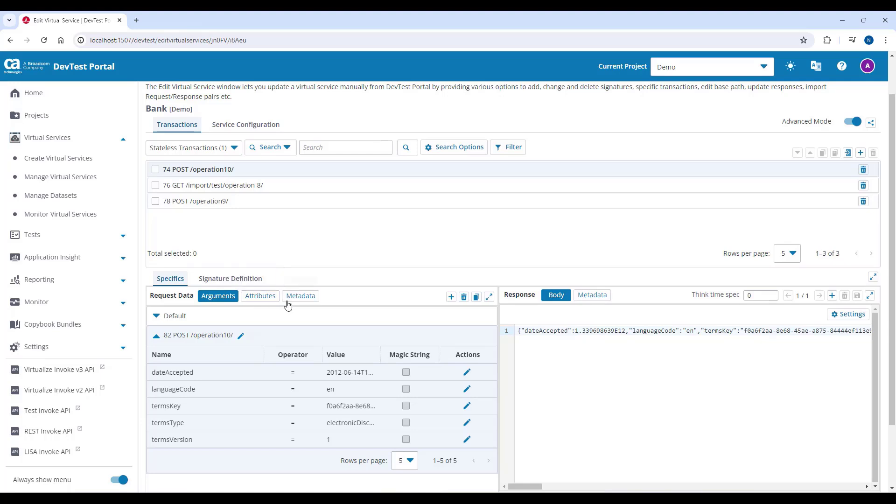
left_click(259, 297)
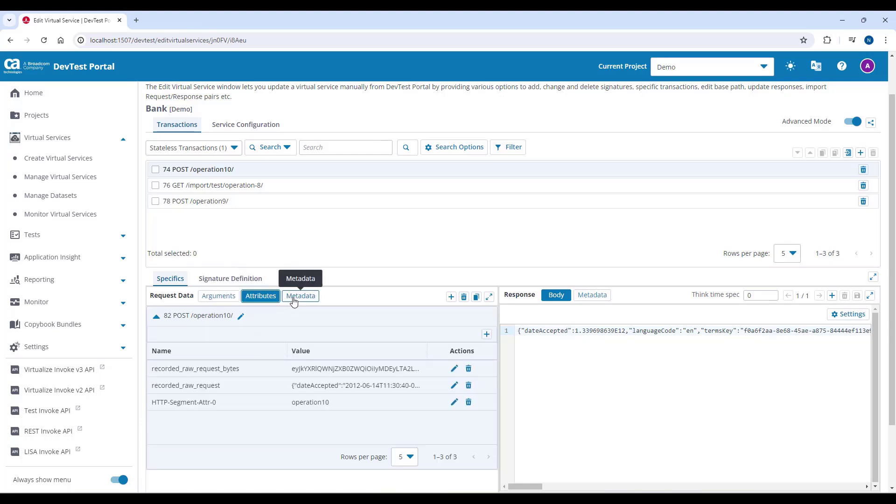
left_click(294, 300)
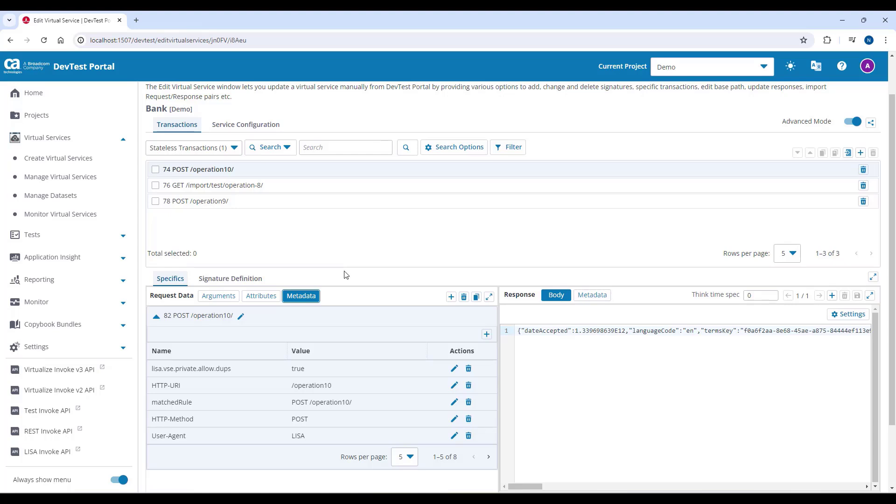
Deploy the Bank service from the managed virtual services to the VSE server with group tag Demo and a think time scale of 100%.
left_click(74, 181)
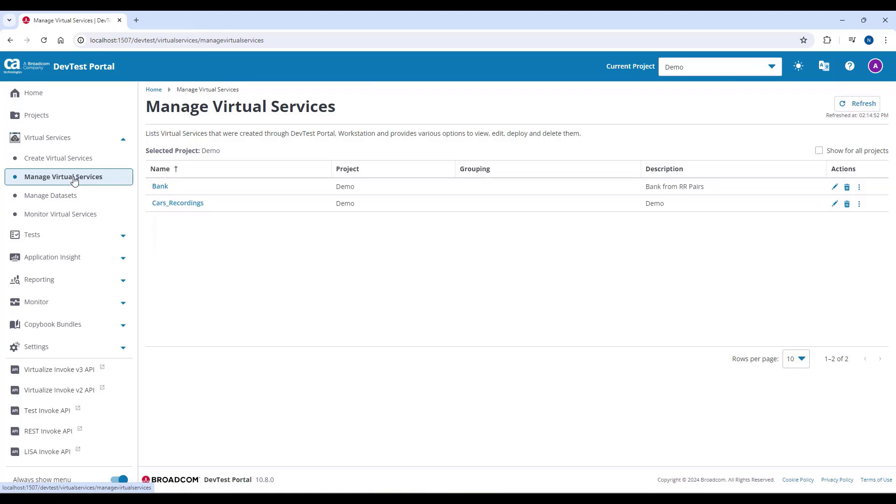
left_click(859, 187)
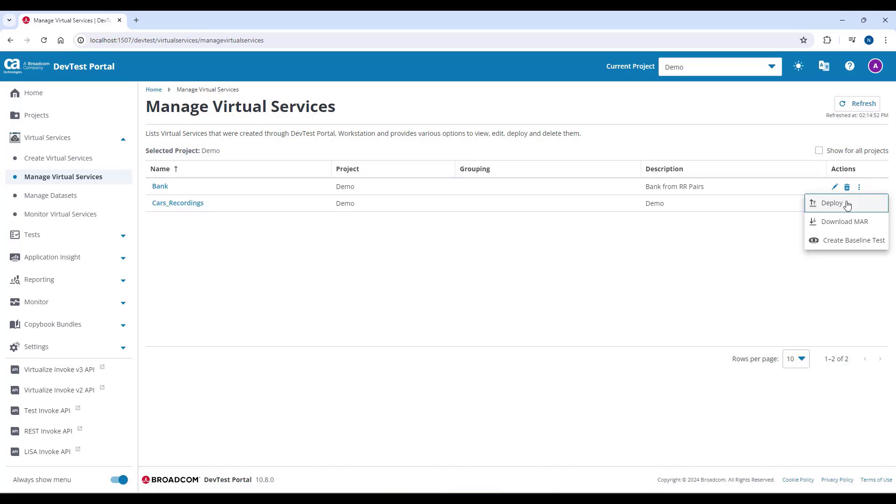
left_click(831, 203)
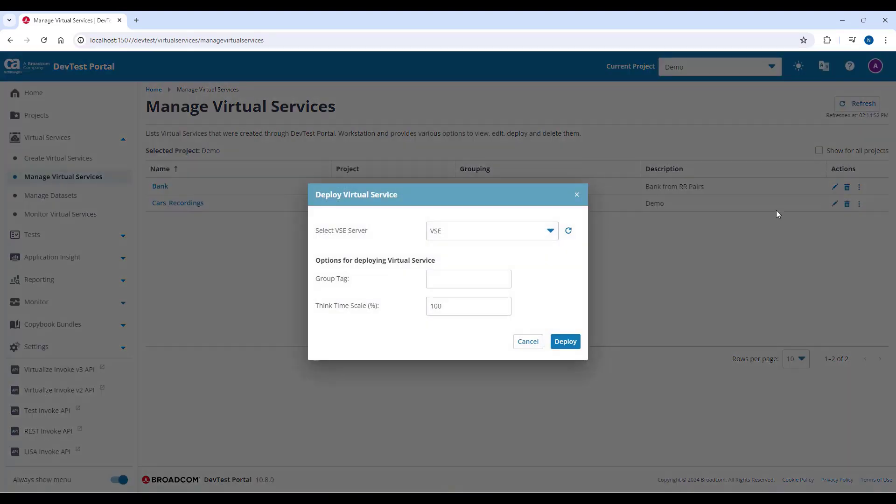
left_click(457, 237)
left_click(457, 237)
left_click(451, 274)
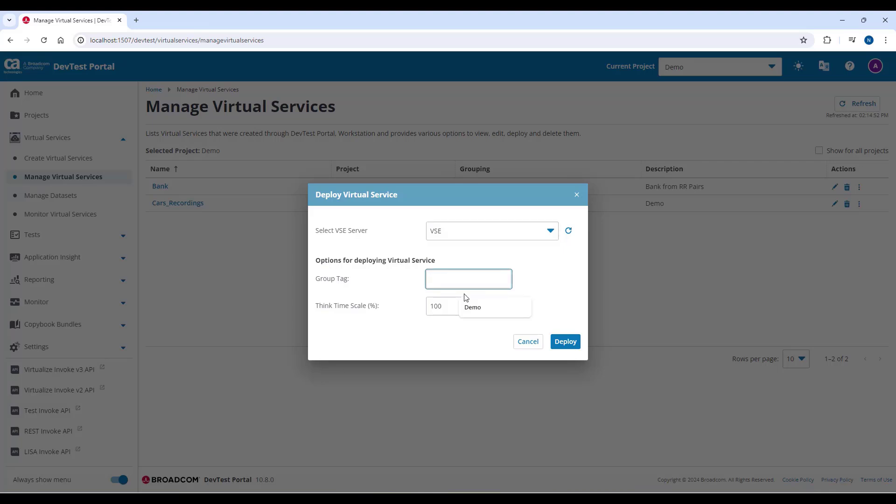
left_click(471, 306)
left_click(467, 305)
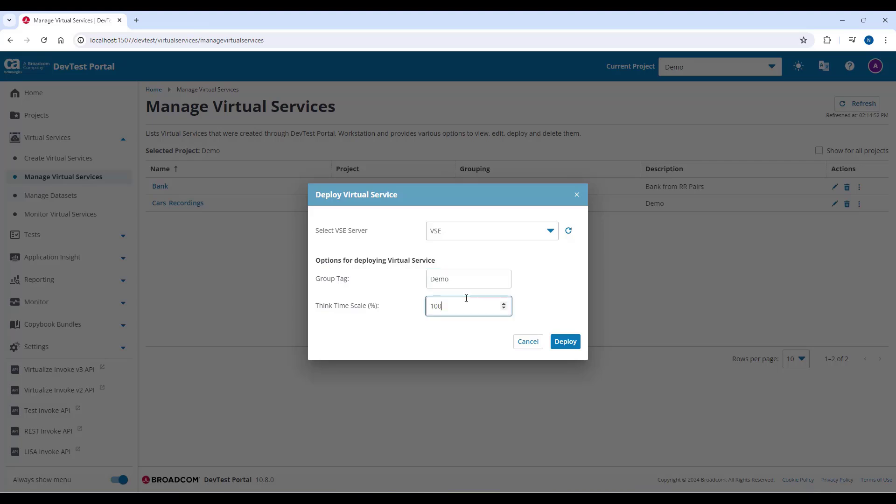
left_click(565, 346)
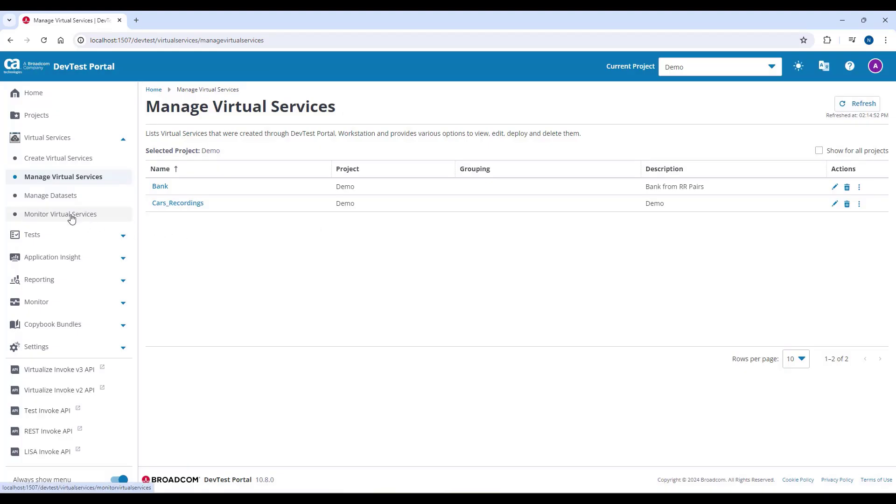
Check the deployed Bank service among the monitored virtual services of the VSE environment and select it.
left_click(71, 215)
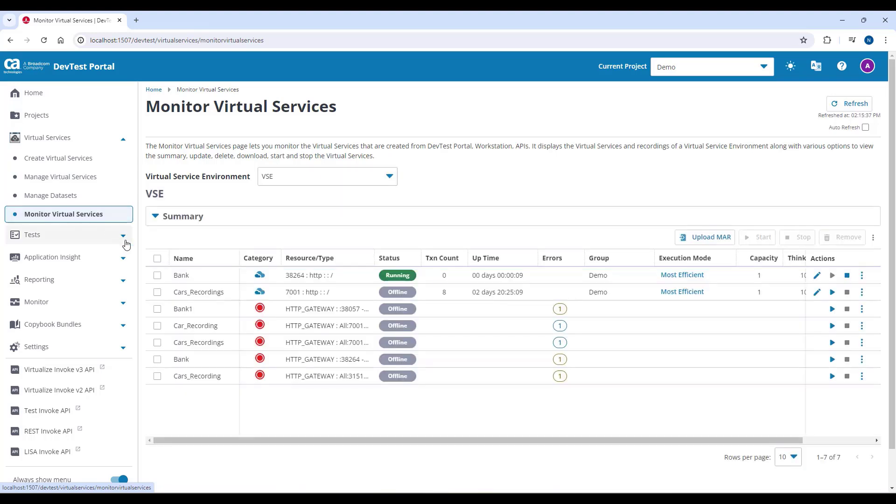
left_click(157, 278)
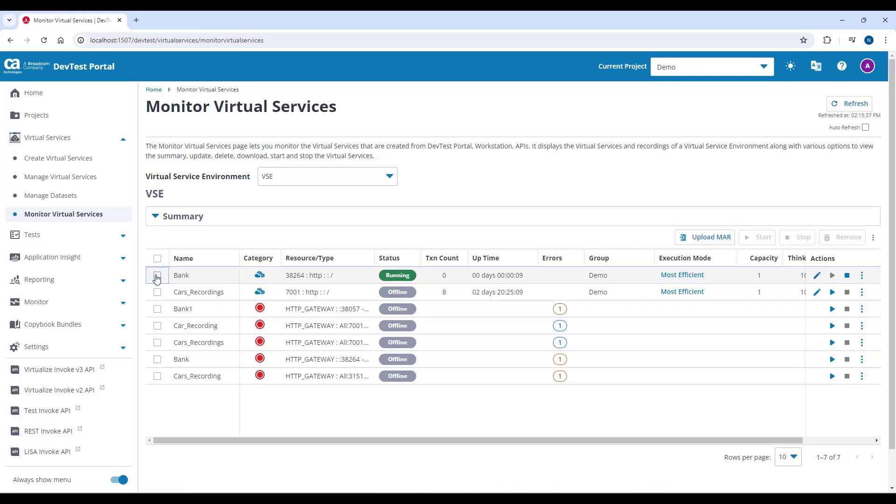
left_click(157, 278)
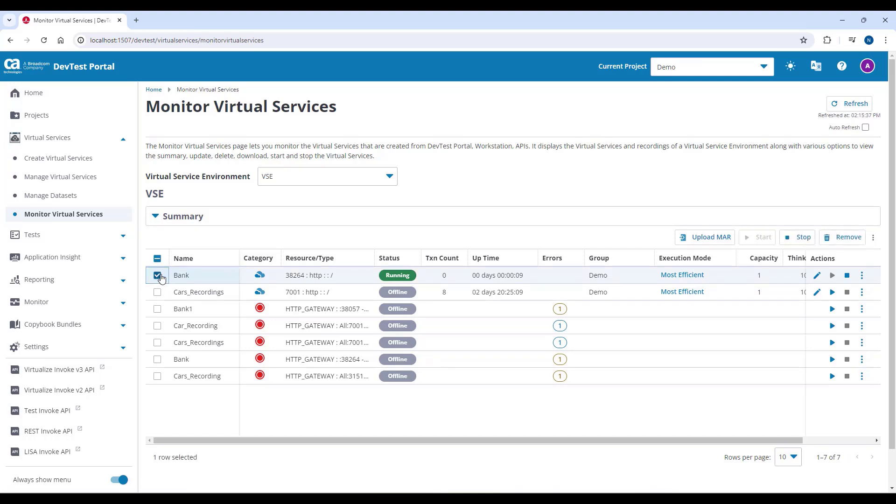